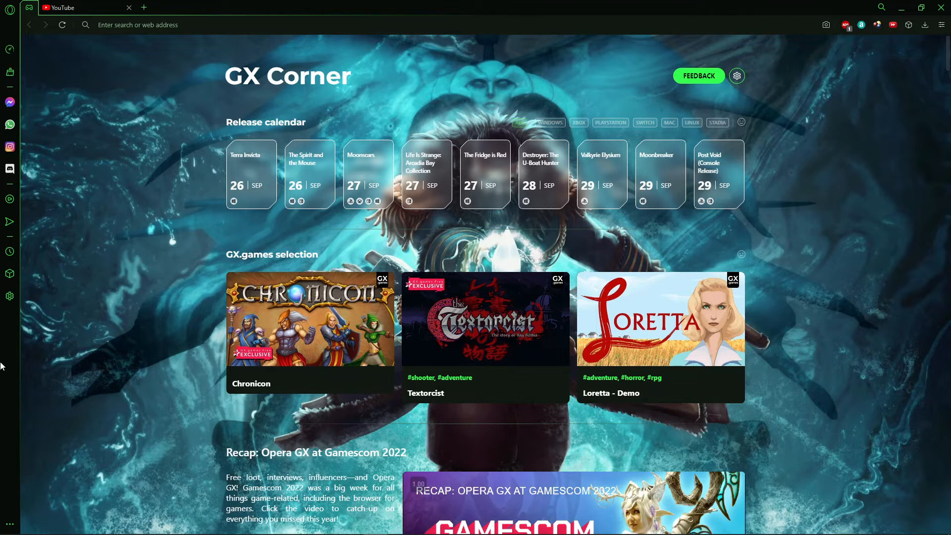
Bring up the sidebar's context menu offering Hide sidebar and Sidebar setup.
right_click(8, 326)
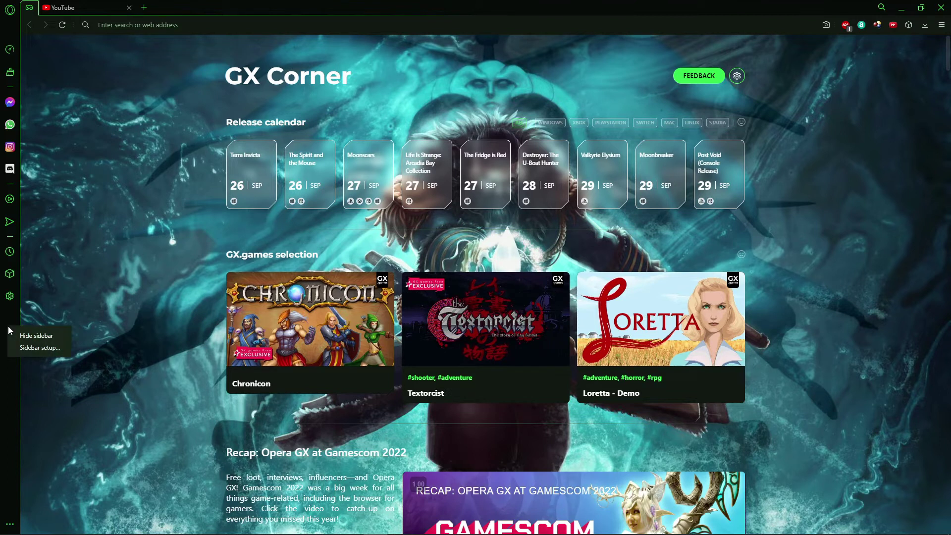
Enable Twitch under GX Features in Sidebar setup and show its panel from the new sidebar icon.
left_click(37, 348)
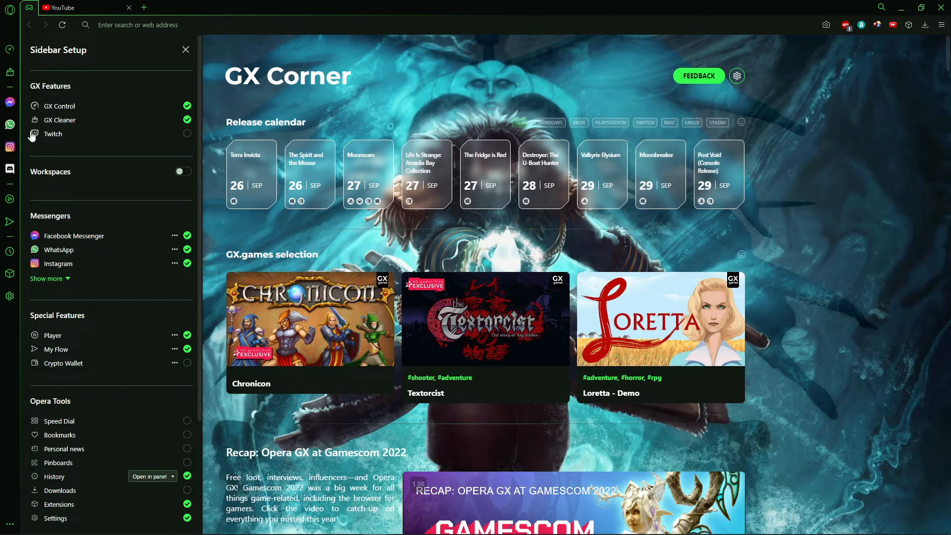
left_click(187, 134)
left_click(185, 49)
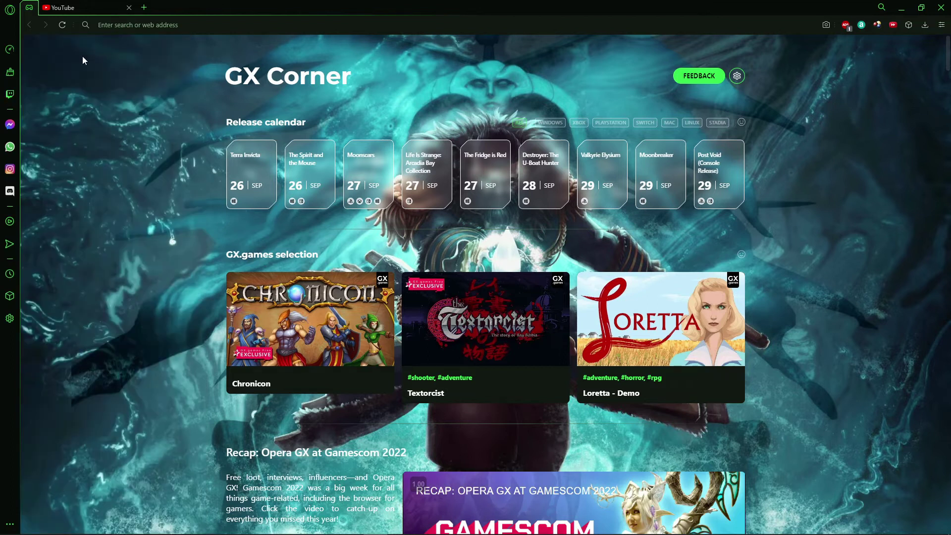
left_click(10, 95)
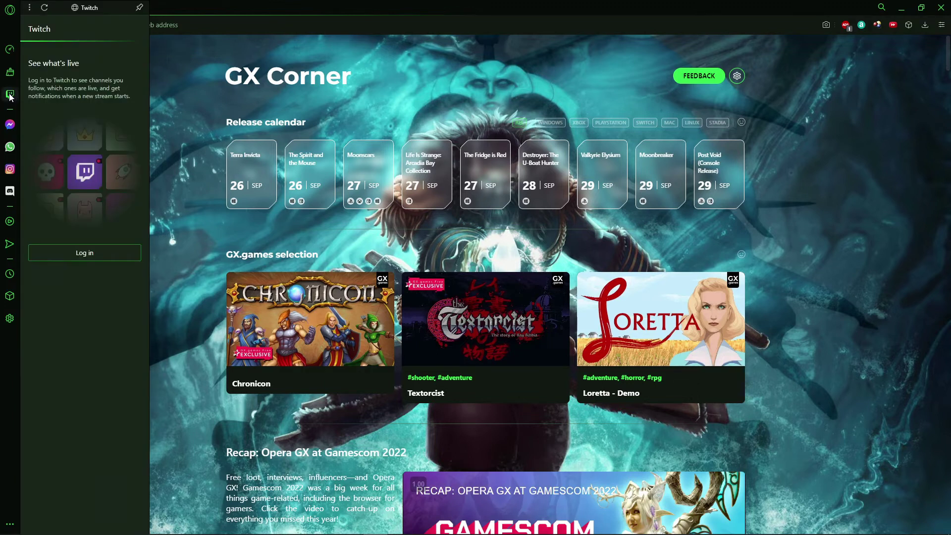
Start Log in from the Twitch panel, landing in the popup's empty Username field.
left_click(68, 252)
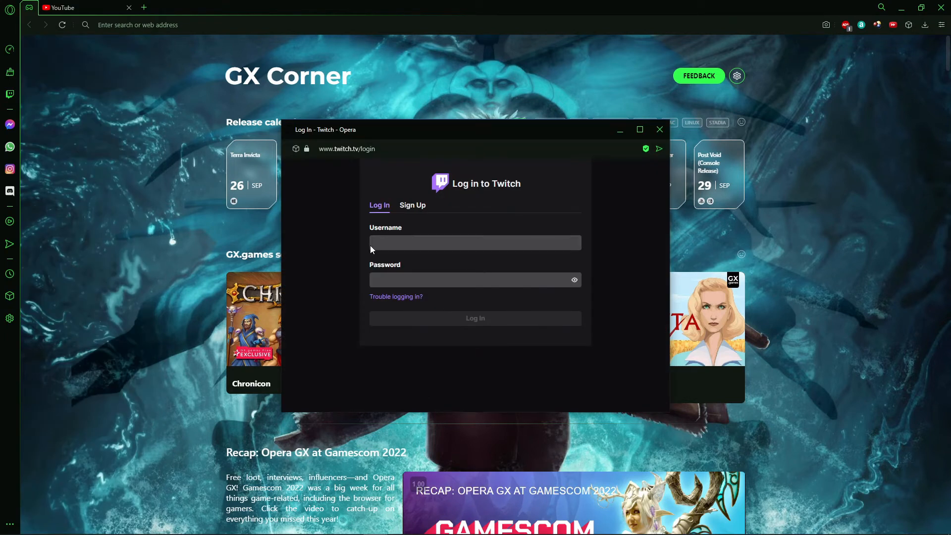
left_click(388, 241)
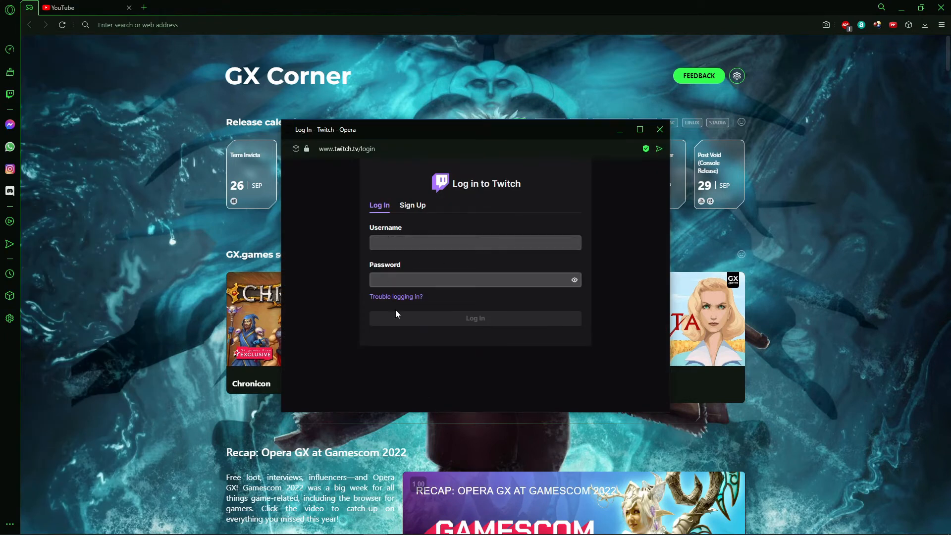